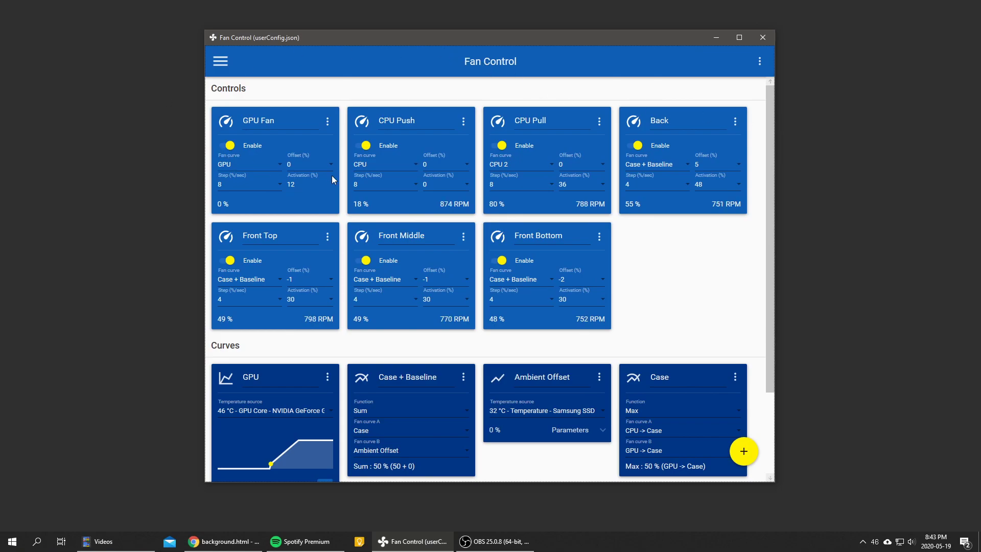
# - Examine the step rate choices available for the GPU Fan control, leaving the current one selected
pyautogui.moveTo(241, 189)
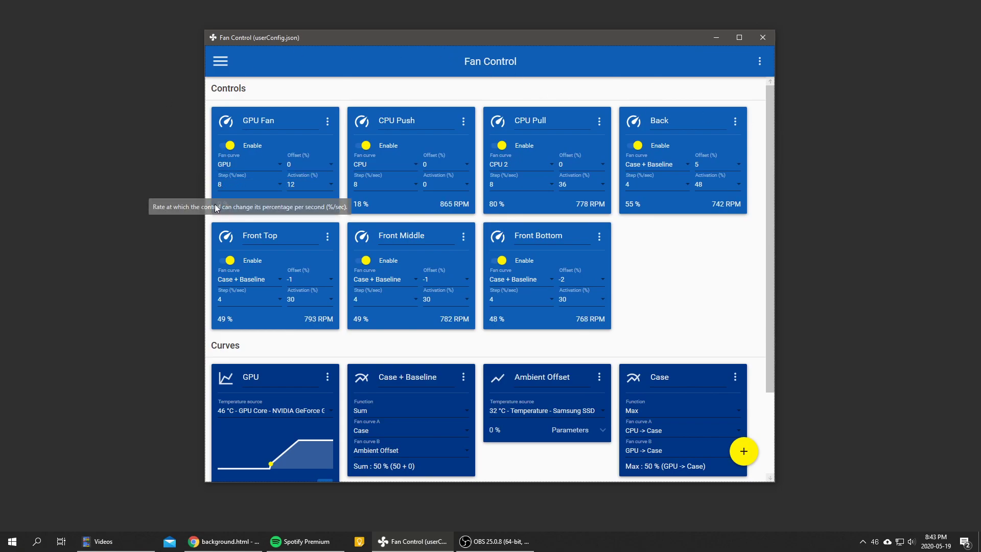
pyautogui.click(239, 184)
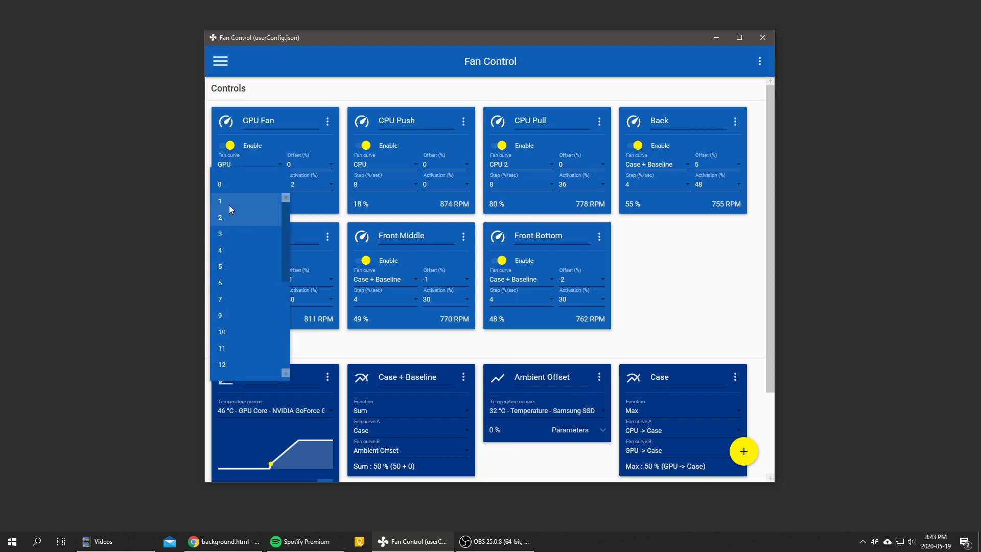
pyautogui.scroll(-3, 241, 240)
pyautogui.scroll(3, 235, 230)
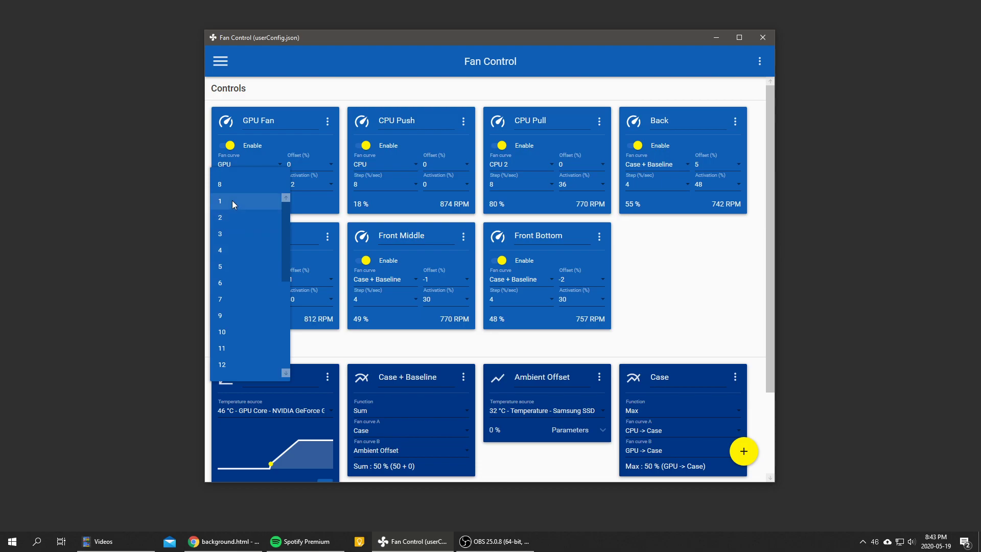
pyautogui.scroll(-3, 232, 201)
pyautogui.scroll(2, 234, 358)
pyautogui.scroll(2, 233, 358)
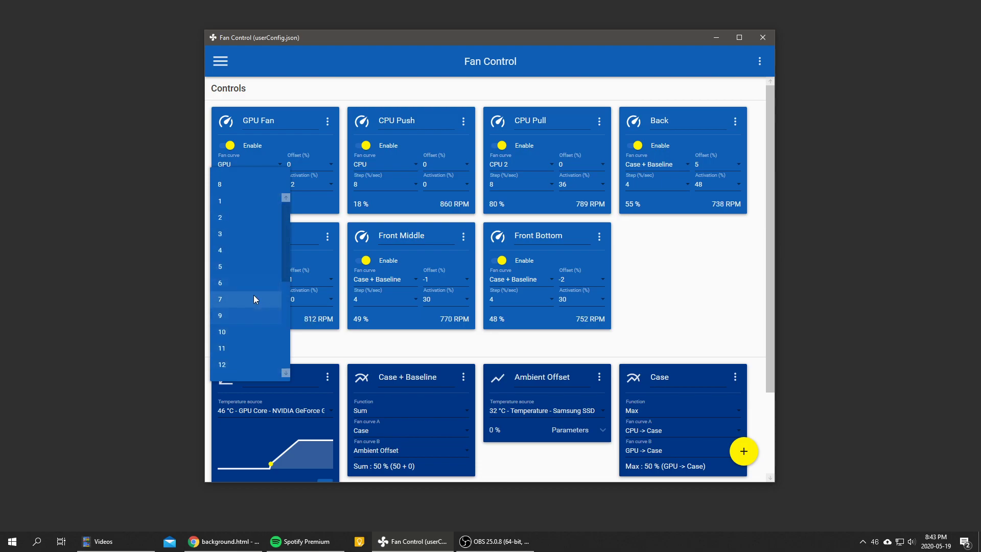
pyautogui.click(347, 219)
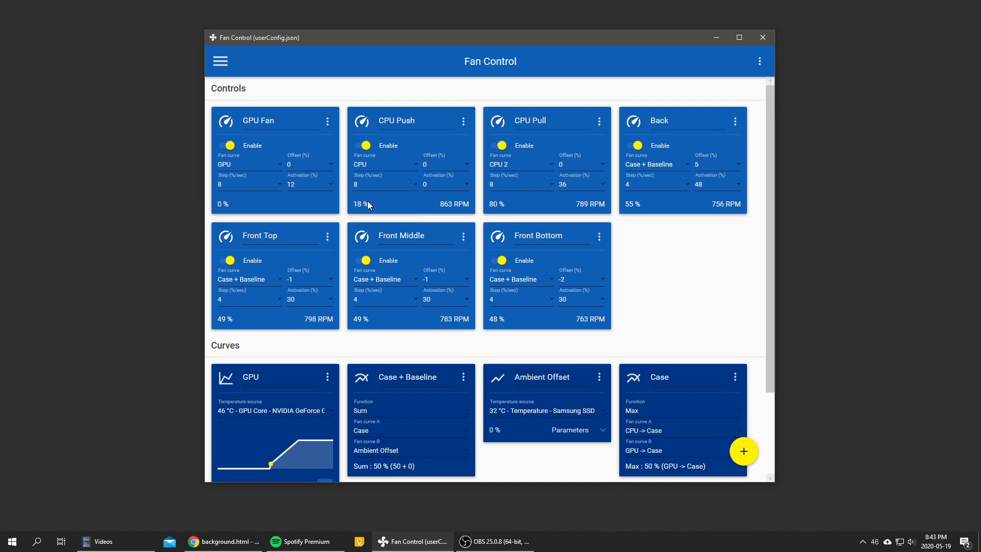
# - Add a Flat fan curve and choose its fixed fan speed percentage
pyautogui.scroll(-4, 603, 358)
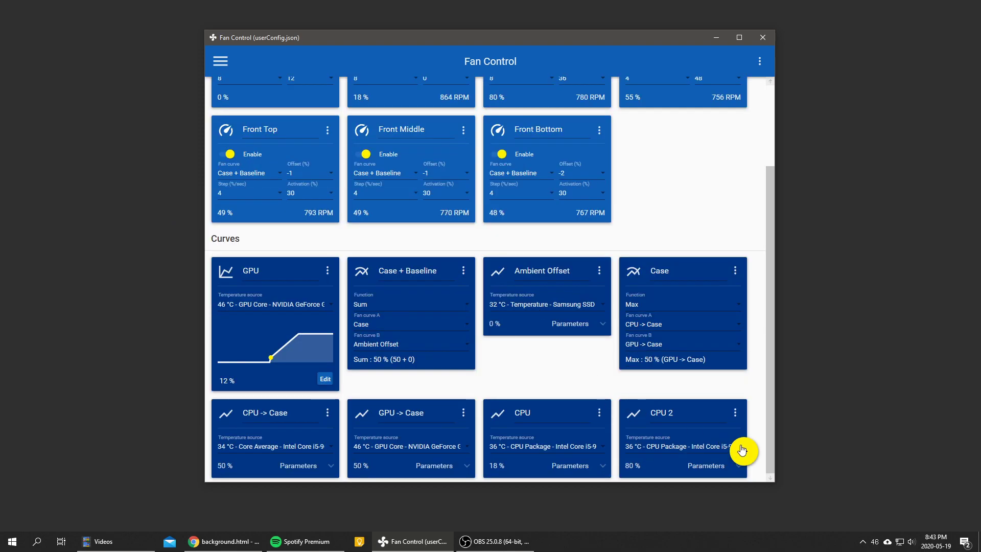
pyautogui.moveTo(744, 451)
pyautogui.click(744, 351)
pyautogui.click(281, 457)
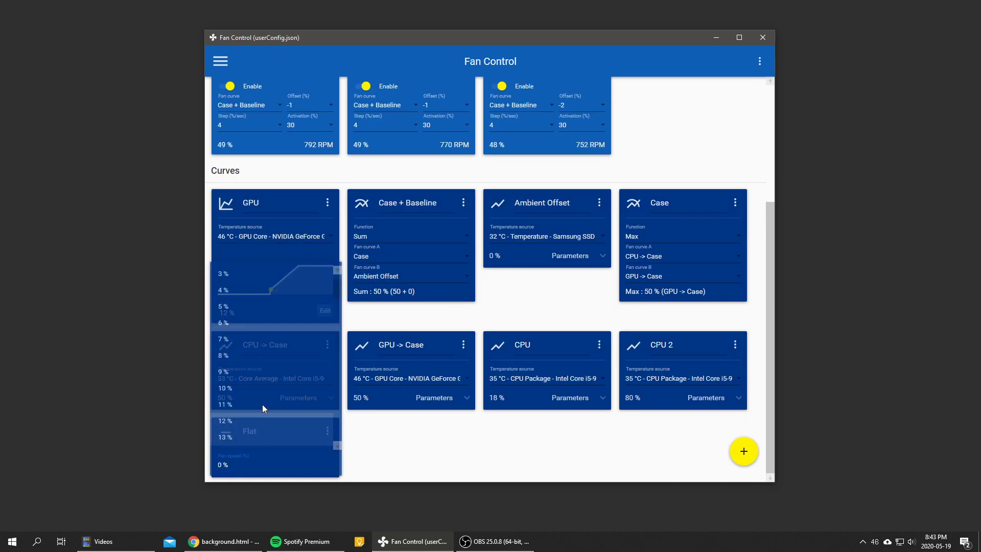
pyautogui.scroll(-10, 261, 408)
pyautogui.scroll(-7, 257, 424)
pyautogui.click(256, 437)
# - Assign the Flat curve to the GPU Fan control and check its step rate choices
pyautogui.scroll(7, 390, 436)
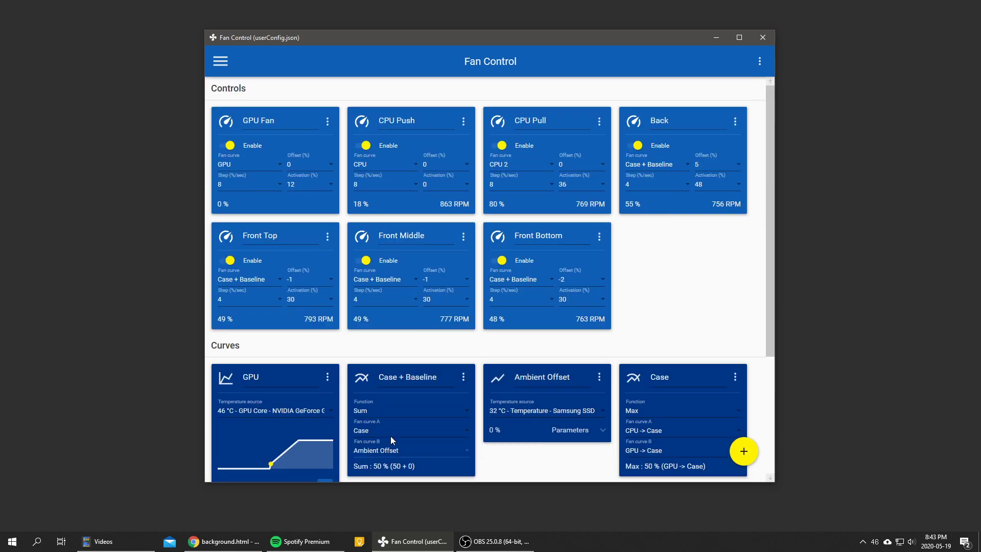
pyautogui.click(246, 163)
pyautogui.click(238, 299)
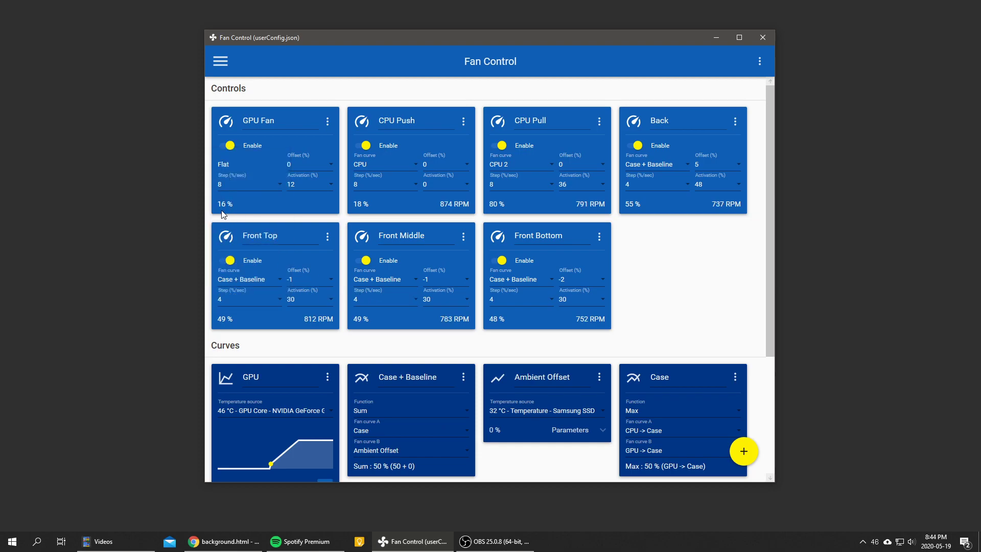
pyautogui.click(253, 185)
pyautogui.click(245, 185)
pyautogui.click(250, 186)
pyautogui.click(233, 222)
# - Switch the GPU Fan control's fan curve back to GPU
pyautogui.click(244, 164)
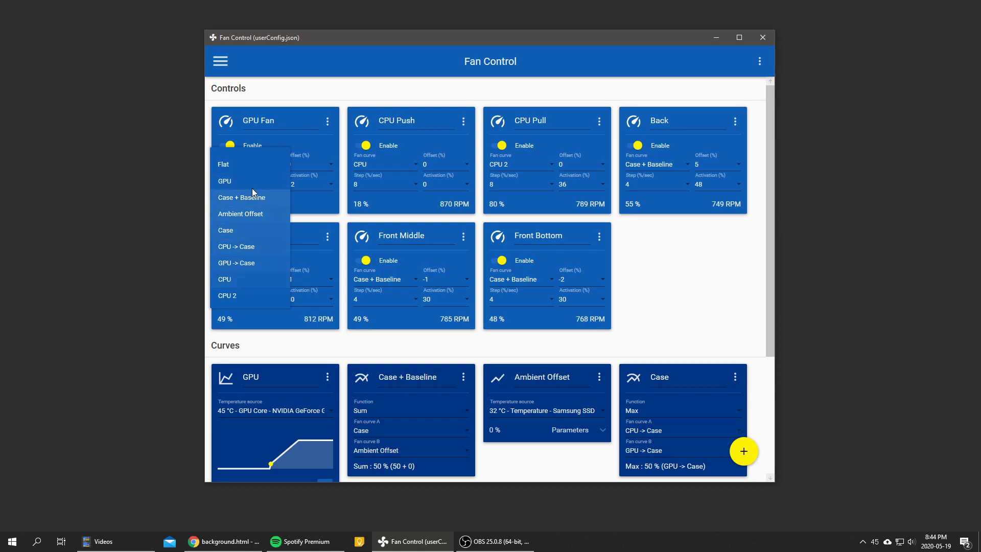
pyautogui.click(227, 181)
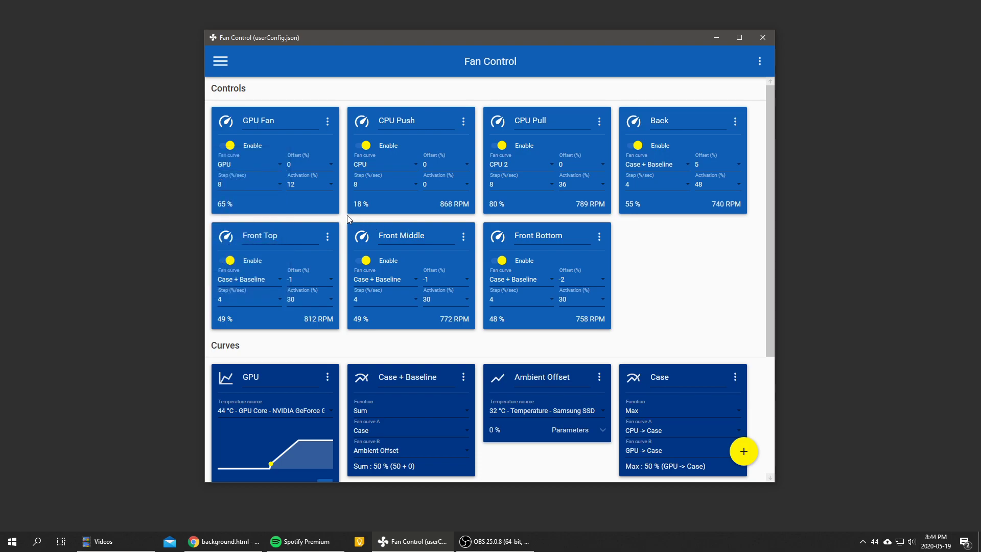
# - Examine the primary and secondary theme colours and their hex codes, and close the settings without changing them
pyautogui.click(221, 66)
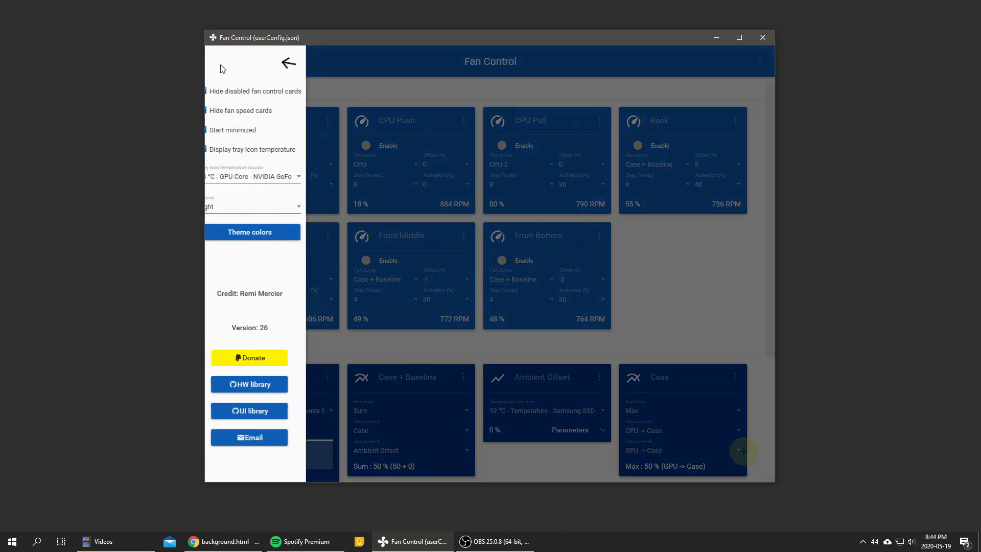
pyautogui.click(238, 234)
pyautogui.click(418, 332)
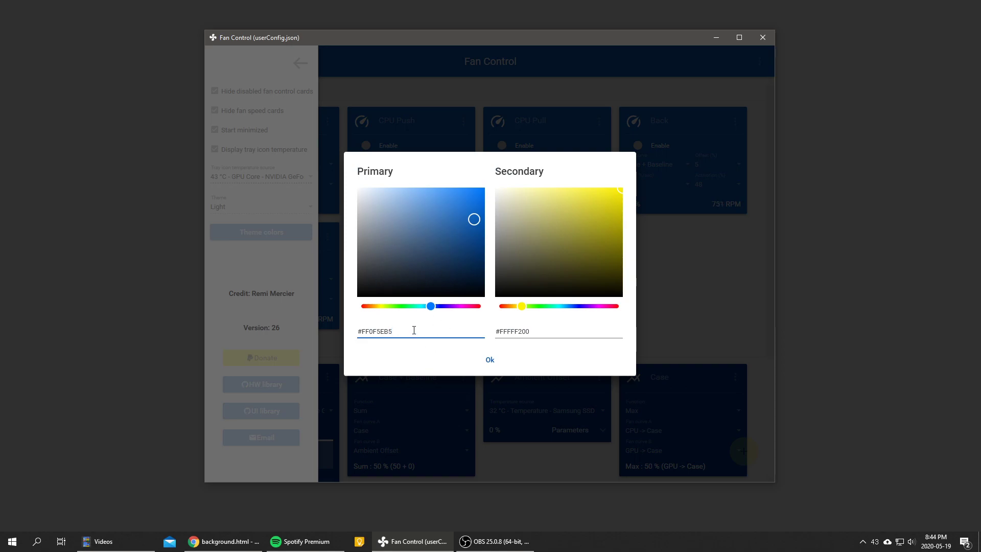
pyautogui.moveTo(423, 333); pyautogui.dragTo(348, 346)
pyautogui.click(540, 335)
pyautogui.hotkey('ctrl', 'a')
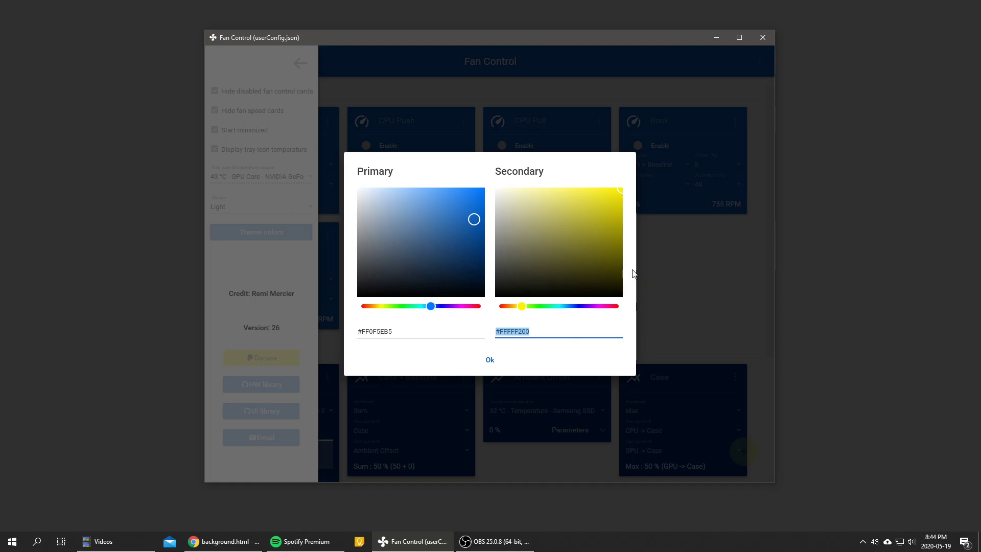
pyautogui.click(488, 360)
pyautogui.click(698, 282)
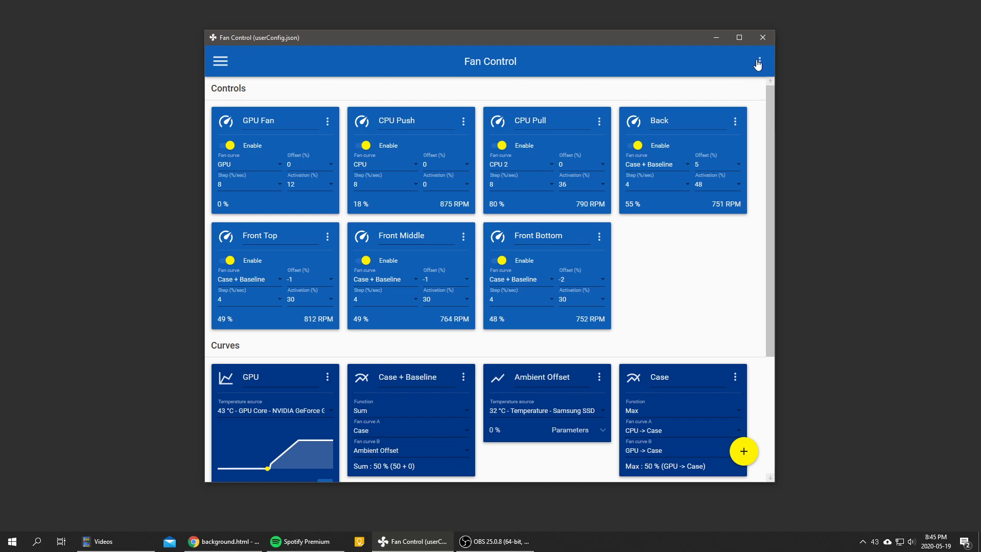
pyautogui.click(760, 62)
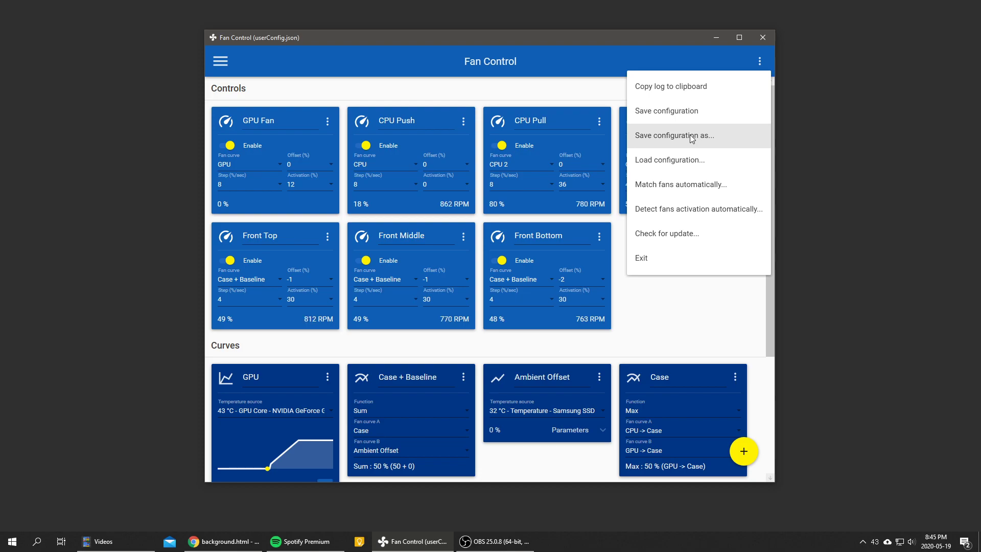
pyautogui.click(258, 85)
# - Change the theme's primary colour to a dark green and close the settings
pyautogui.click(220, 62)
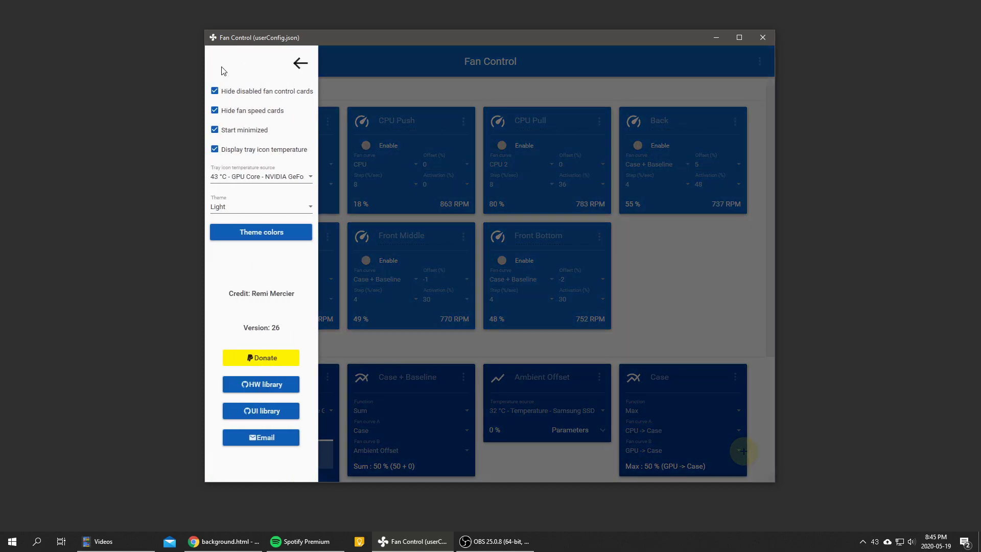
pyautogui.click(276, 237)
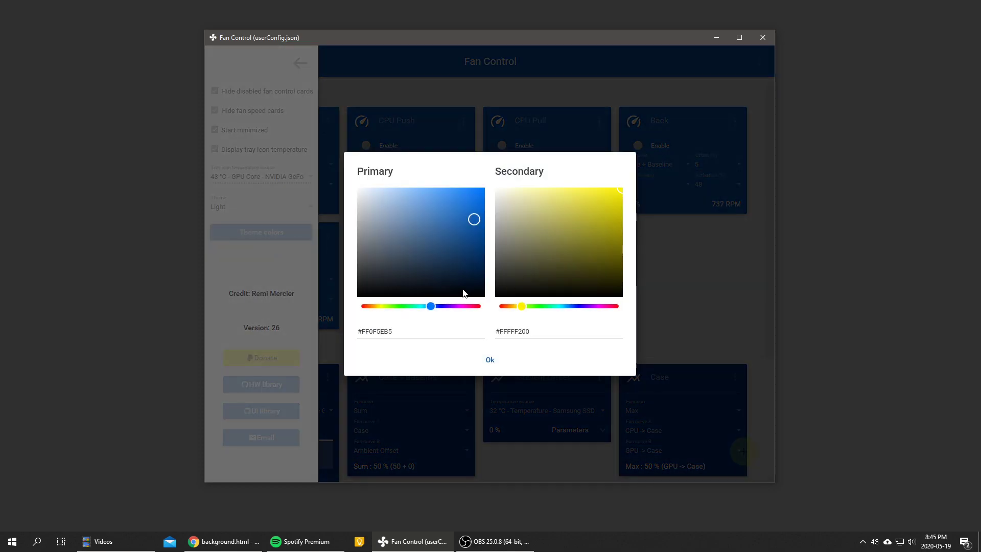
pyautogui.click(402, 306)
pyautogui.moveTo(442, 262)
pyautogui.mouseDown()
pyautogui.moveTo(460, 202)
pyautogui.moveTo(486, 187)
pyautogui.mouseUp()
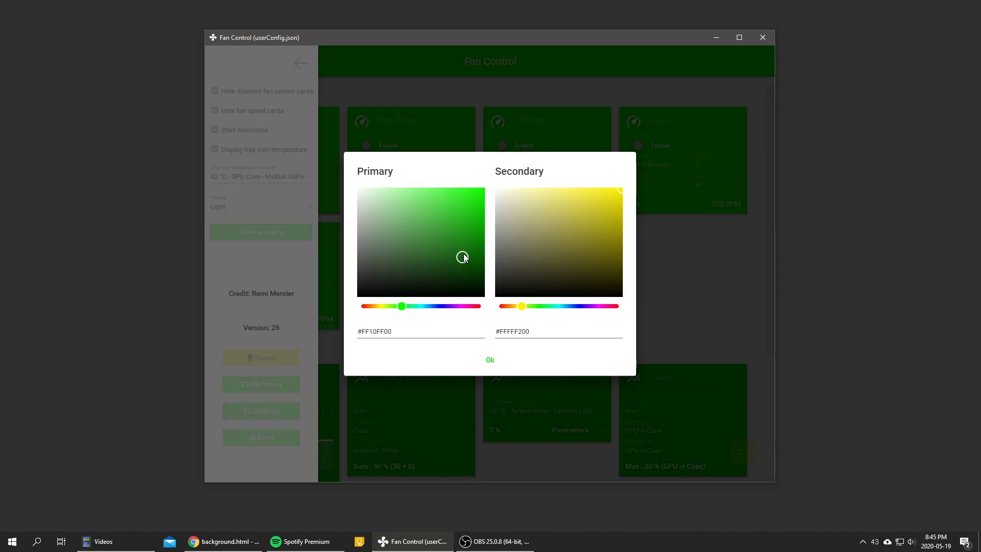
pyautogui.click(489, 360)
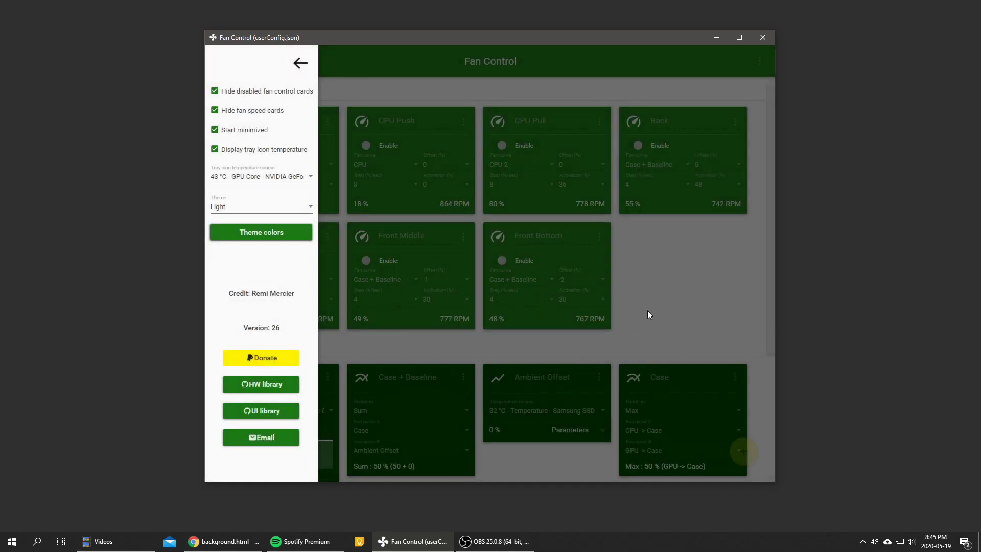
pyautogui.click(651, 314)
# - Save the configuration as a new file named "Ugly green"
pyautogui.click(760, 61)
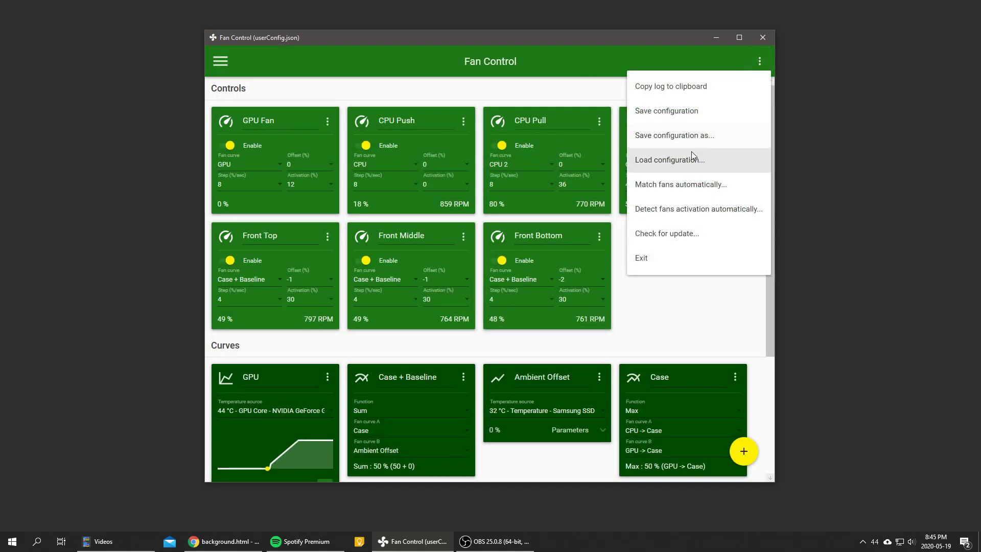
pyautogui.click(708, 141)
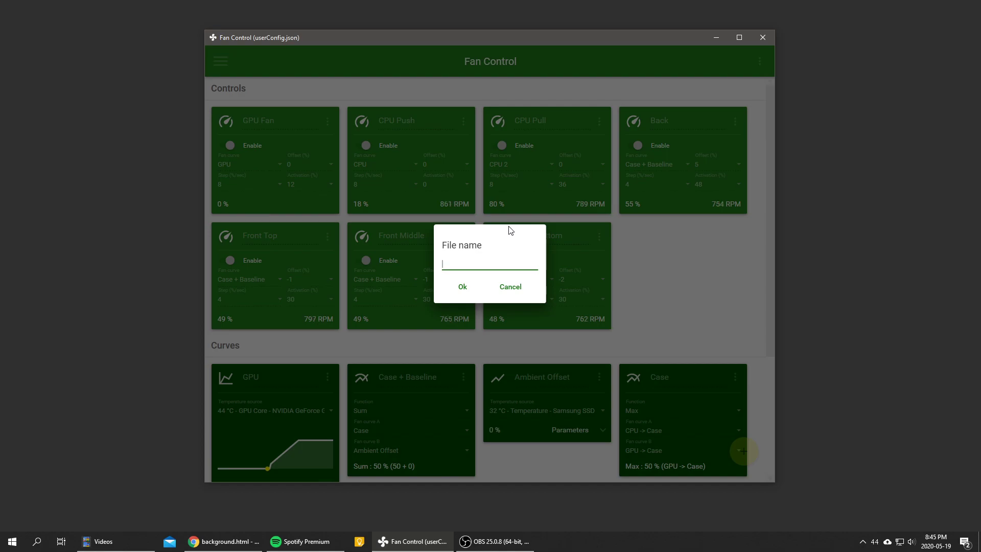
pyautogui.write('Ugly green')
pyautogui.press('Return')
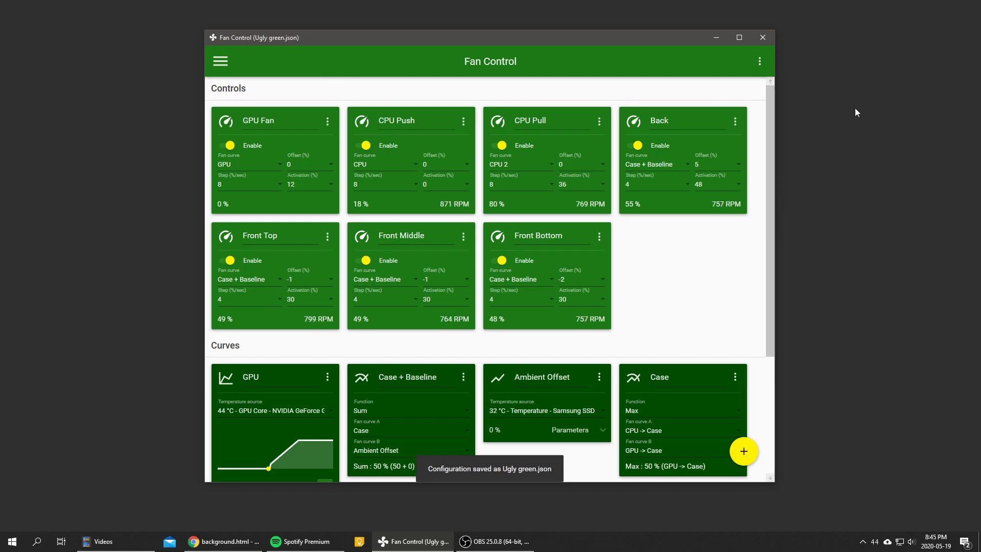
# - Load the userConfig.json configuration file
pyautogui.click(759, 61)
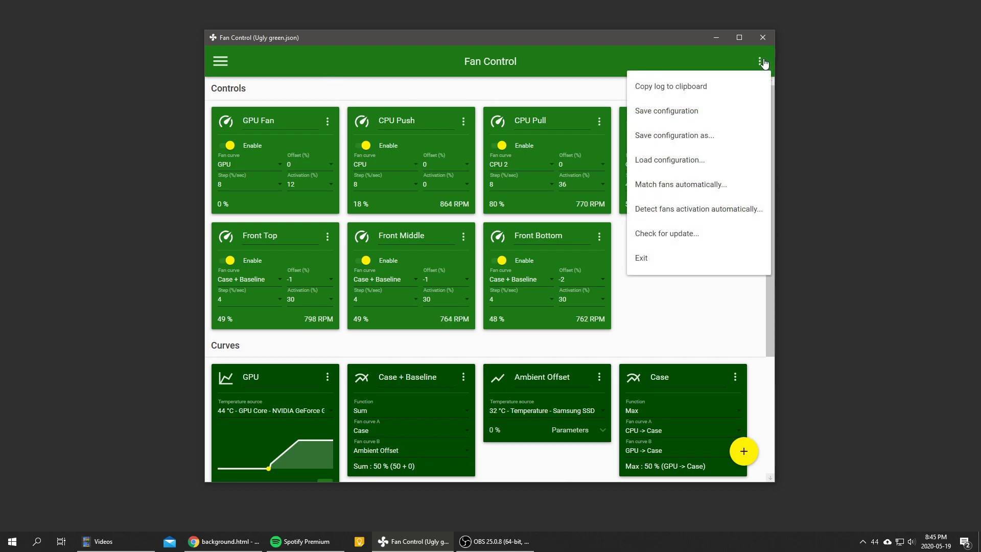
pyautogui.click(733, 155)
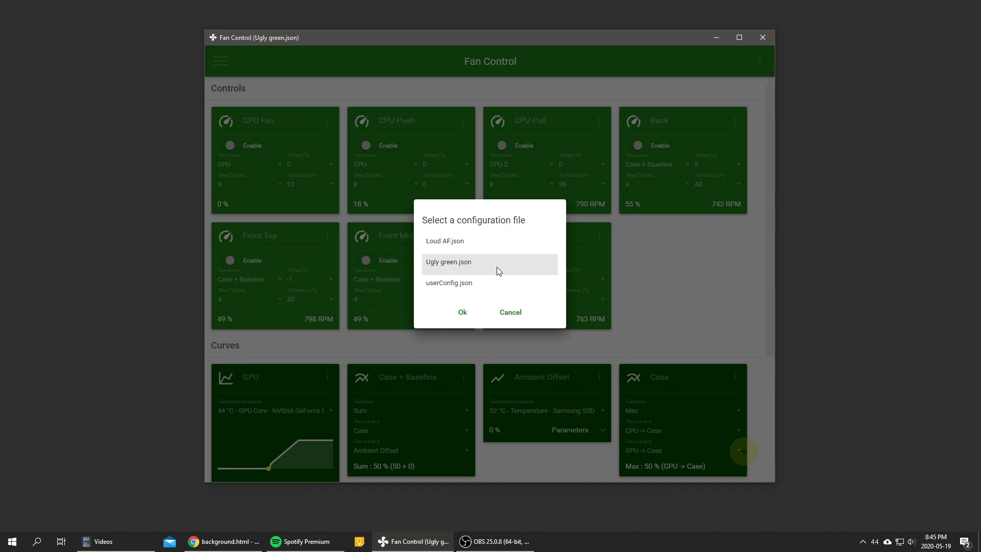
pyautogui.click(452, 287)
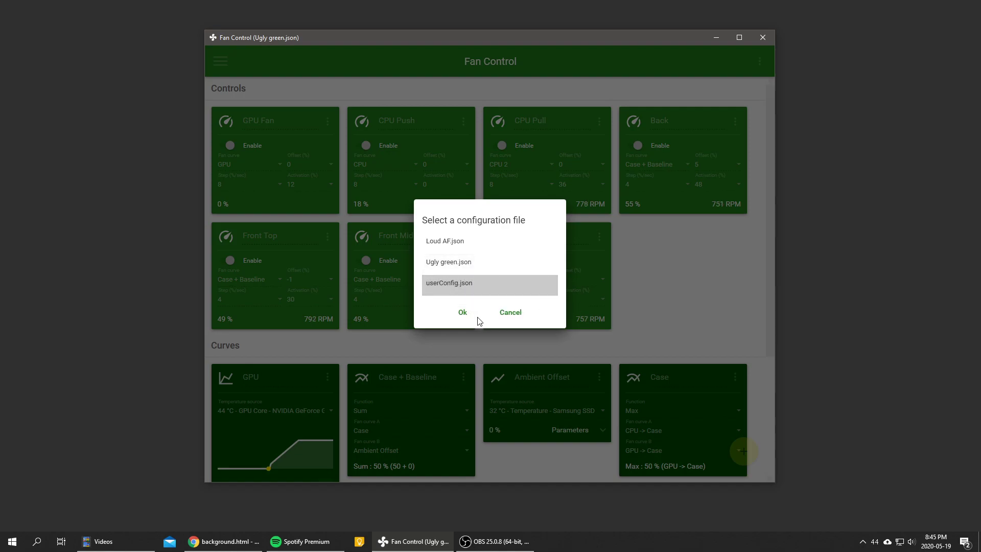
pyautogui.click(463, 312)
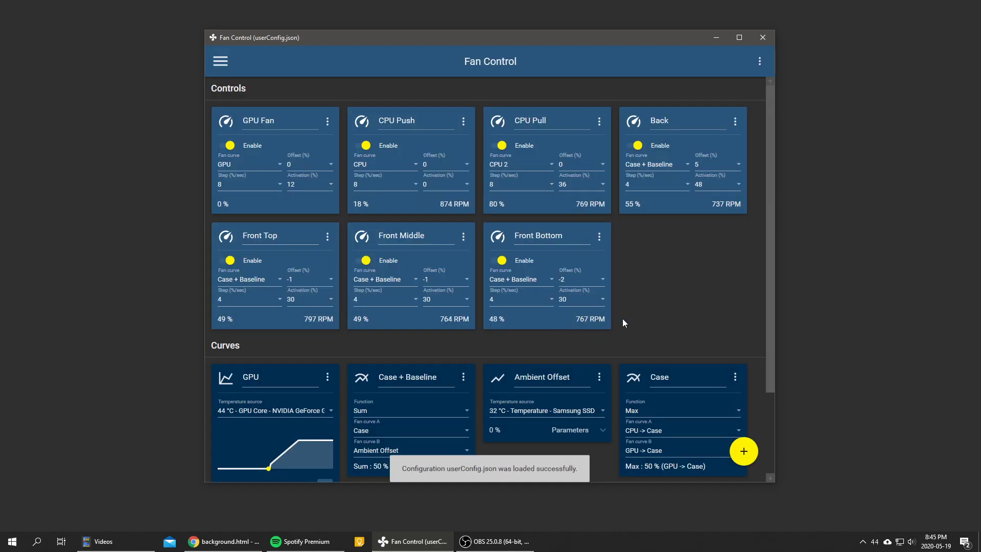
pyautogui.scroll(-2, 412, 278)
pyautogui.scroll(2, 433, 297)
pyautogui.scroll(-2, 396, 134)
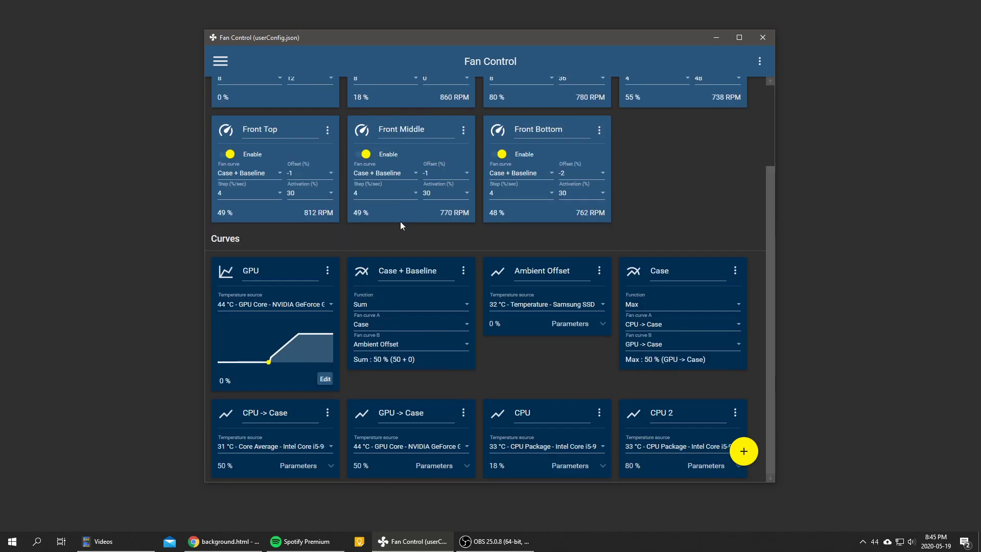
pyautogui.scroll(2, 400, 222)
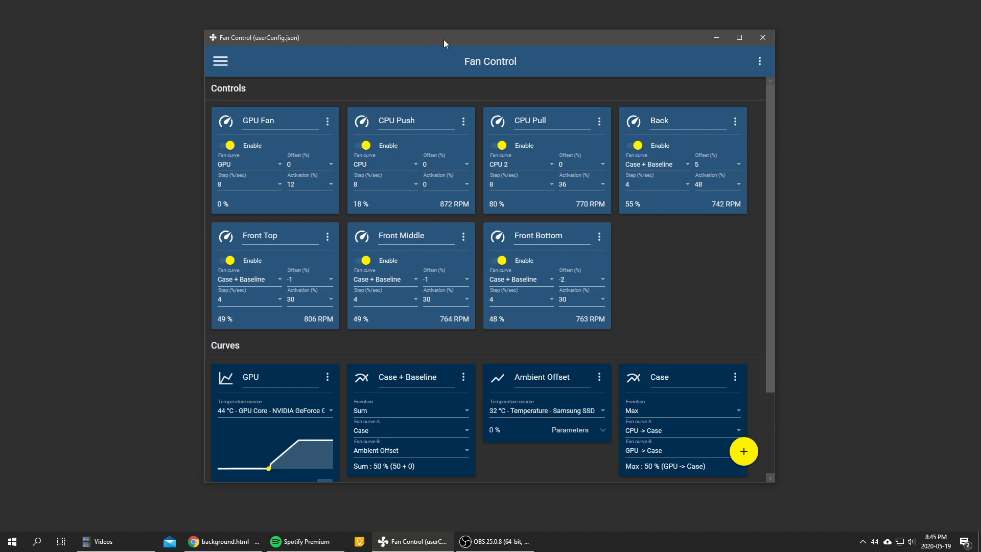
pyautogui.moveTo(457, 37); pyautogui.dragTo(298, 50)
pyautogui.moveTo(425, 49); pyautogui.dragTo(394, 38)
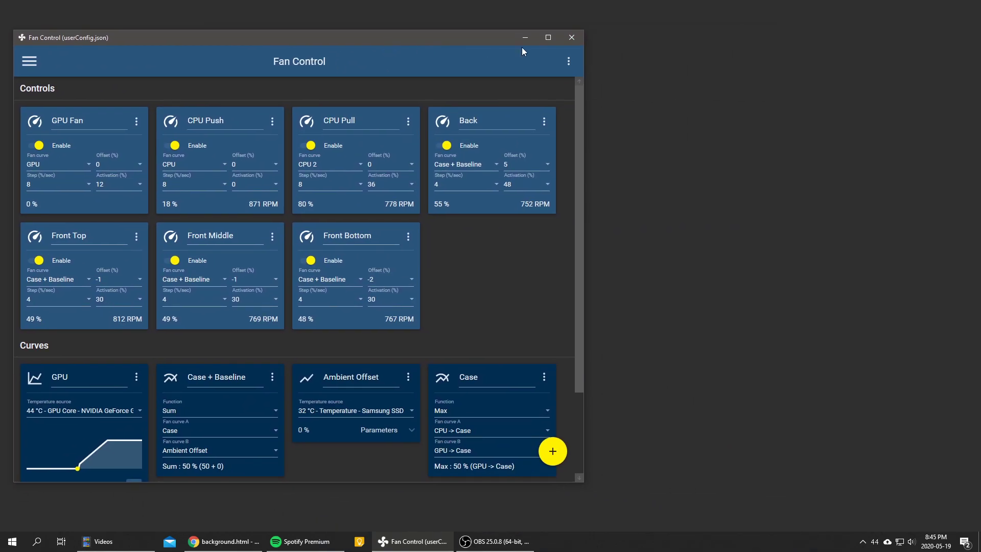
# - Close the Fan Control window and reopen it from the system tray
pyautogui.click(578, 39)
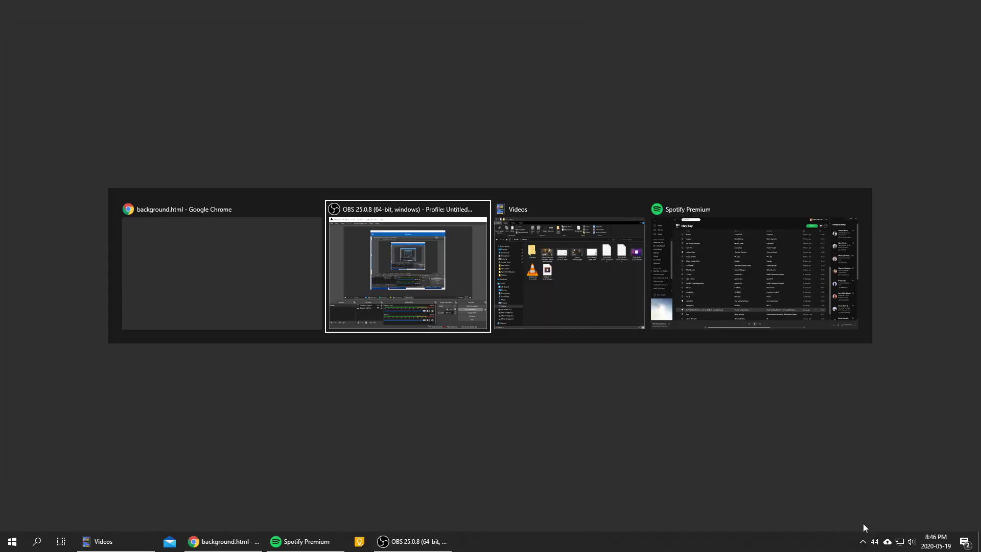
pyautogui.click(877, 545)
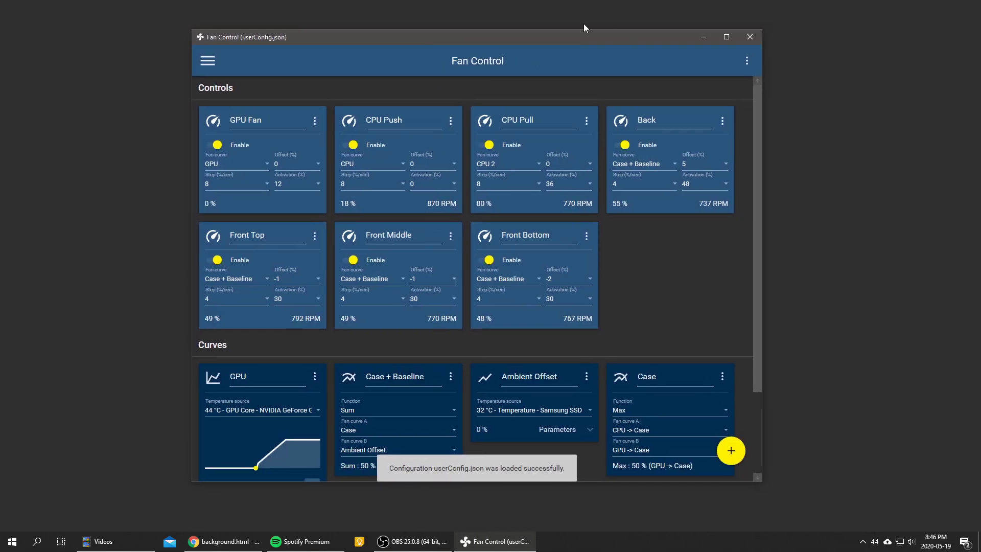
# - Start loading a configuration, decline to save the current one, and cancel the file selection
pyautogui.click(747, 61)
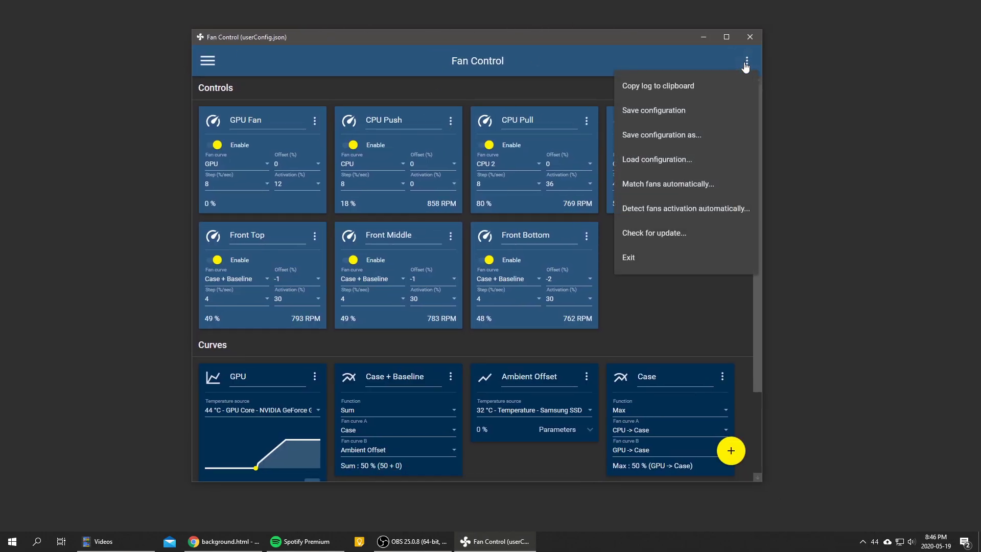
pyautogui.click(679, 167)
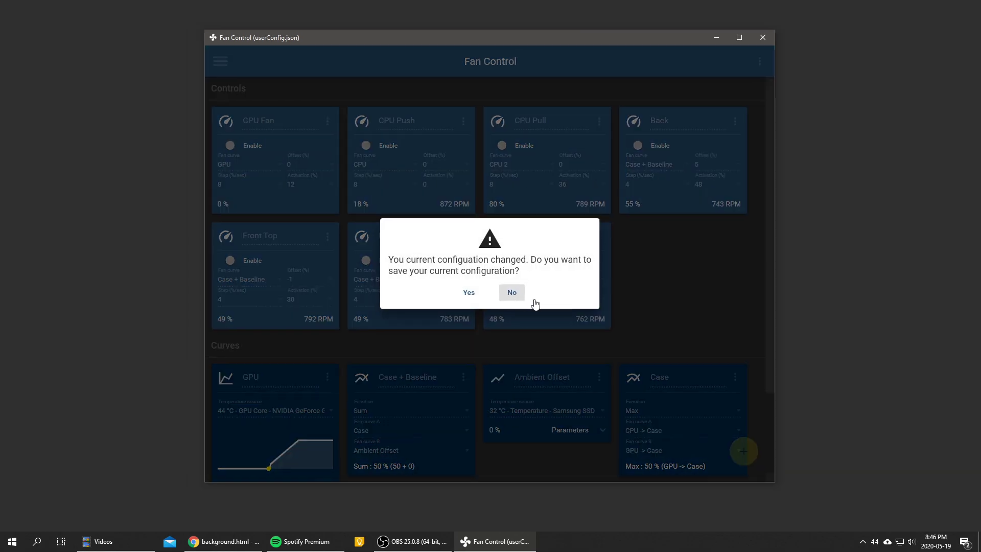
pyautogui.click(511, 295)
pyautogui.click(511, 310)
pyautogui.scroll(-3, 412, 173)
pyautogui.scroll(3, 522, 282)
pyautogui.scroll(-3, 471, 311)
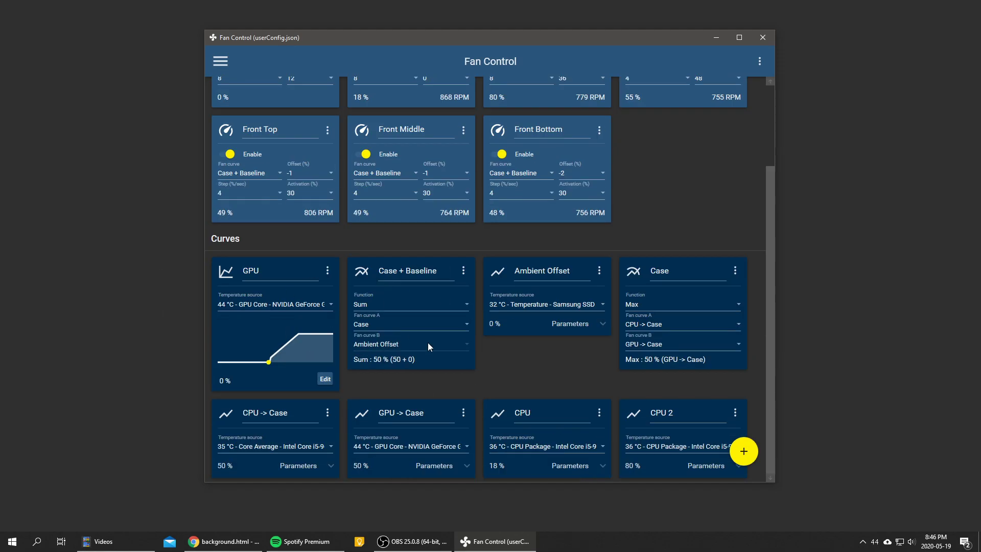
pyautogui.scroll(3, 338, 402)
pyautogui.scroll(-3, 346, 329)
pyautogui.scroll(3, 295, 377)
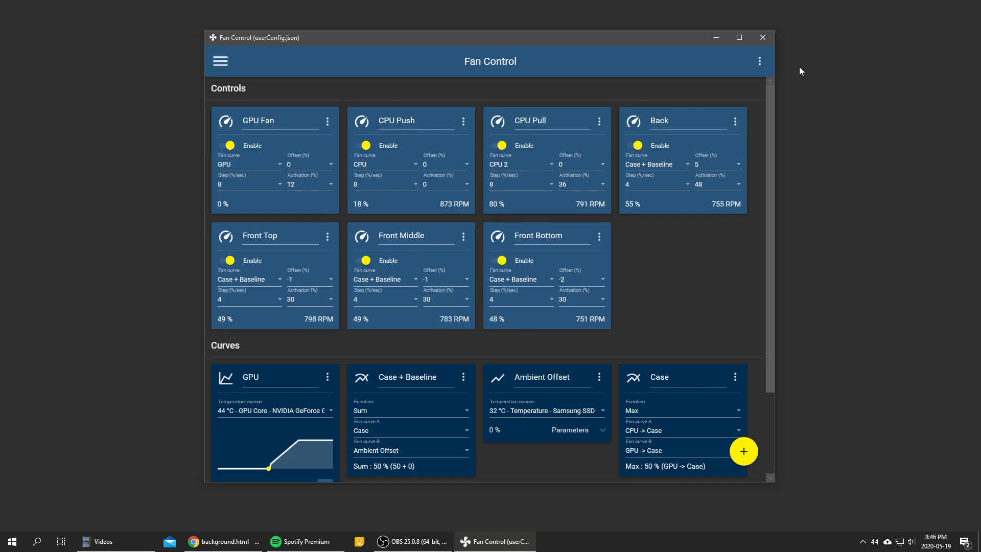
# - Delete the Ugly green.json configuration file from the list of loadable configurations and dismiss the file selection
pyautogui.click(759, 61)
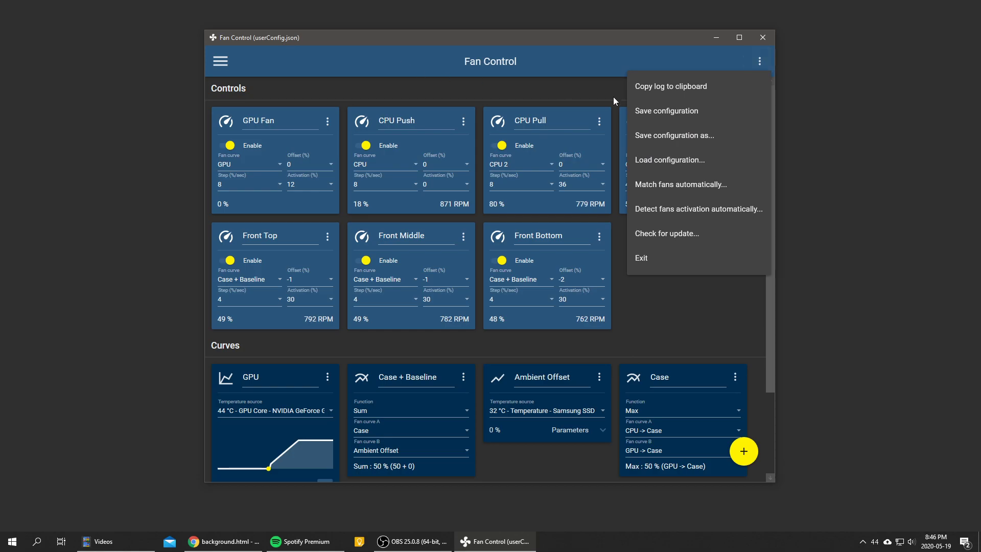
pyautogui.click(698, 159)
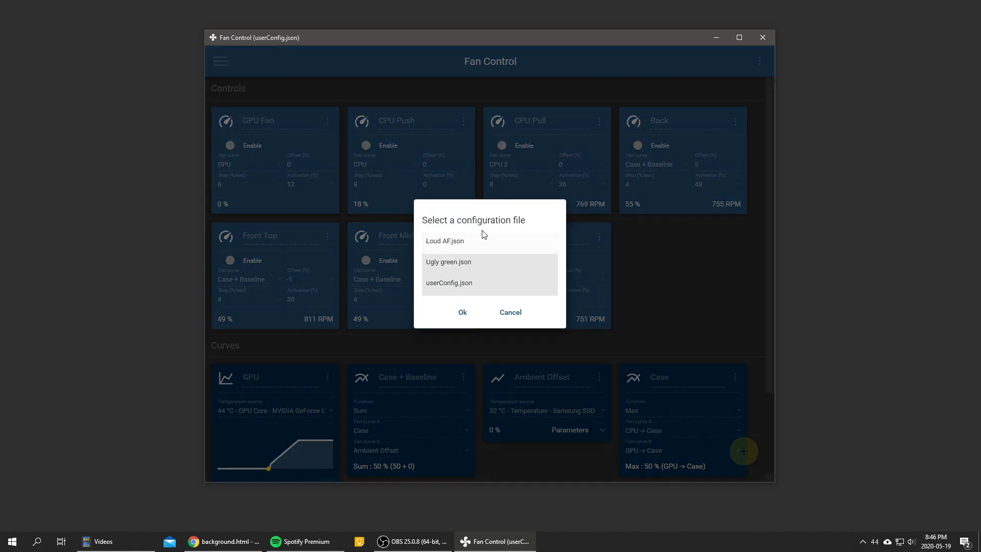
pyautogui.rightClick(470, 268)
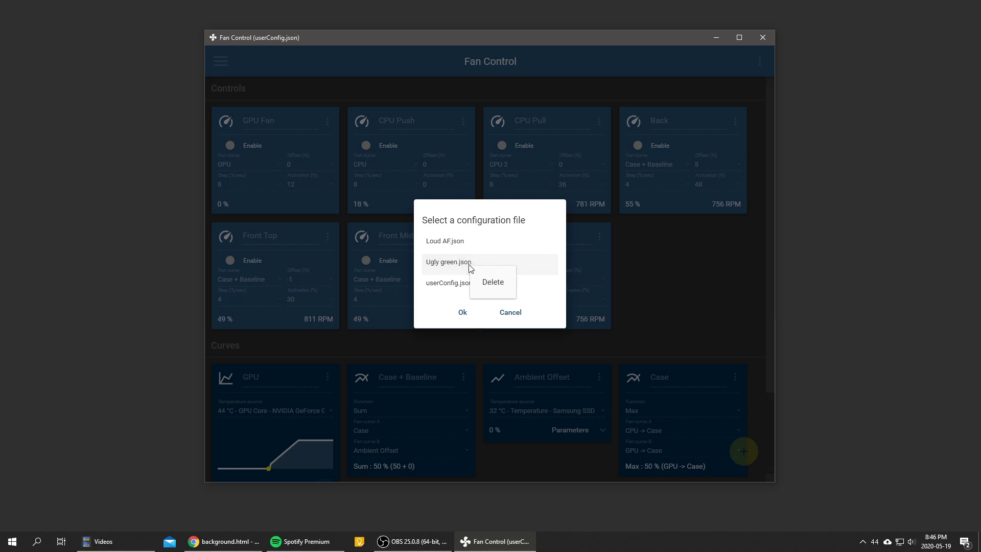
pyautogui.click(494, 283)
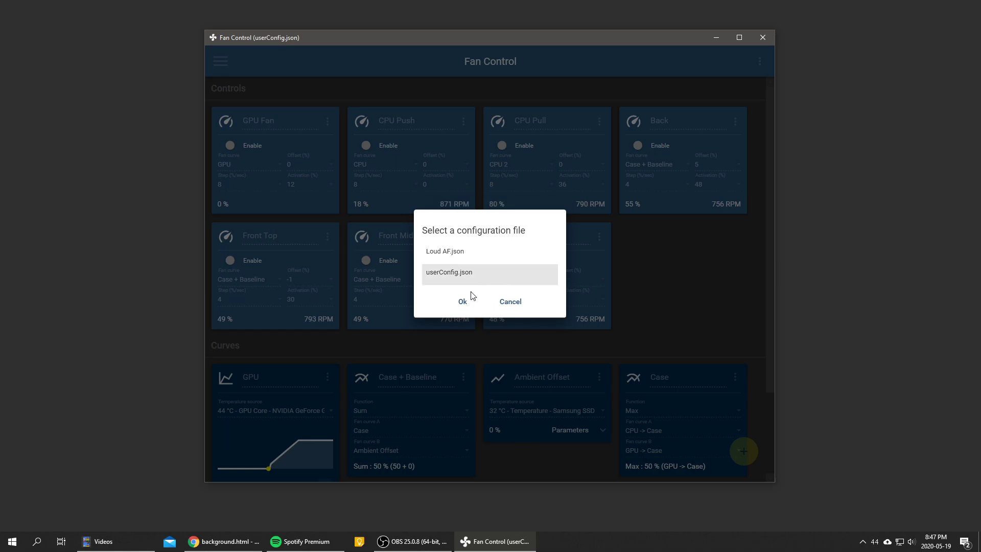
pyautogui.click(515, 304)
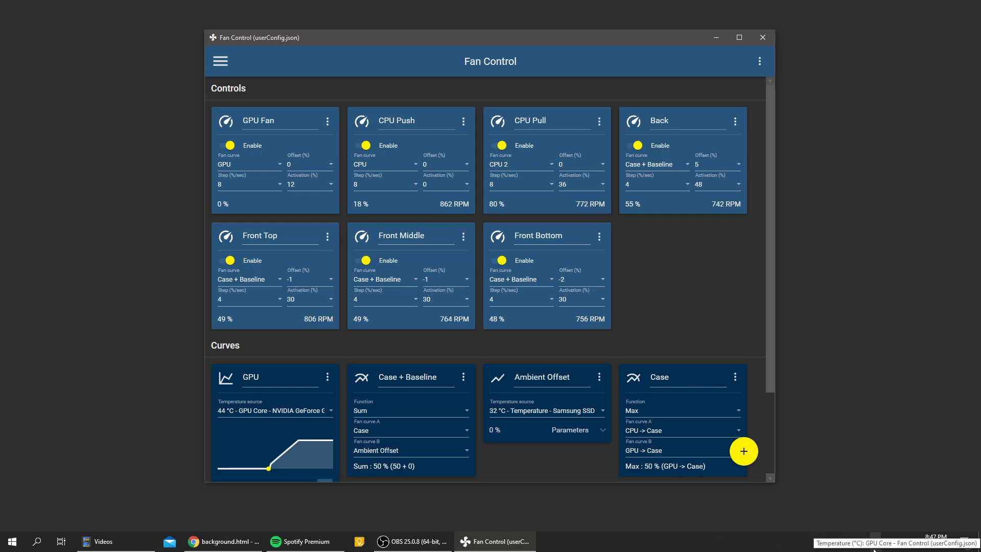
# - Turn off the tray icon temperature display in the settings and close them
pyautogui.click(220, 61)
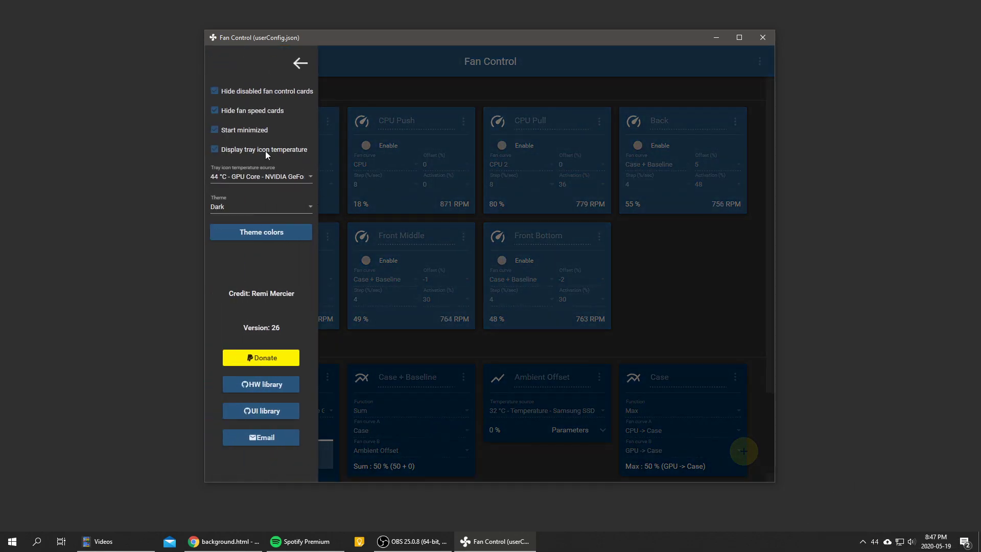
pyautogui.click(260, 150)
pyautogui.click(727, 293)
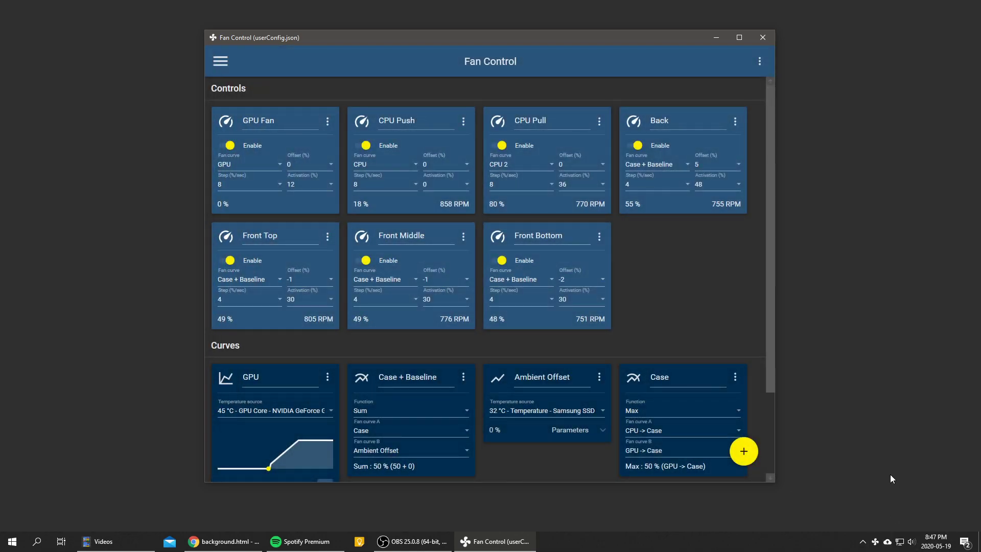
# - Load the Loud AF configuration from the system tray icon and bring the Fan Control window into focus
pyautogui.rightClick(875, 542)
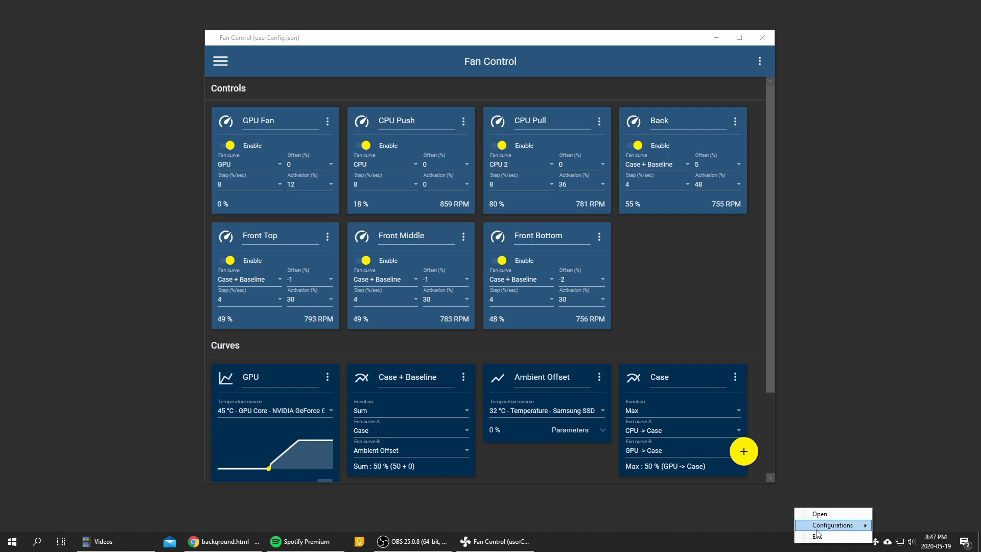
pyautogui.moveTo(818, 526)
pyautogui.click(909, 515)
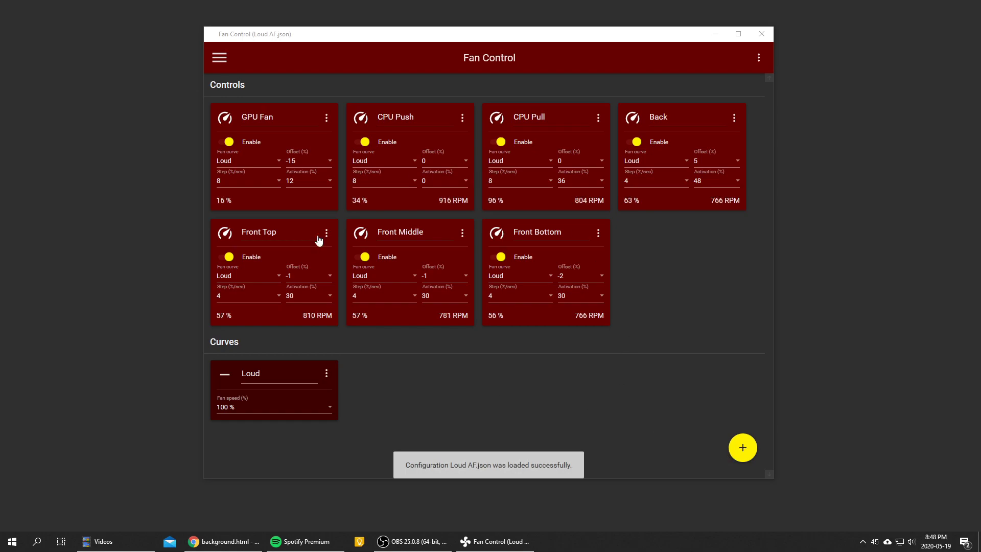
pyautogui.click(333, 34)
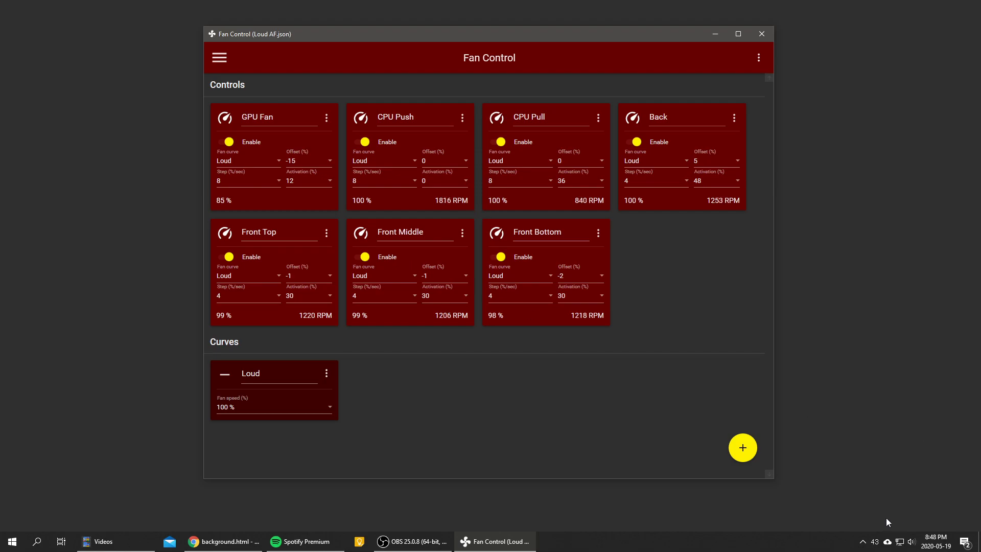
# - Switch back to the userConfig configuration from the system tray icon and shift the window slightly
pyautogui.rightClick(874, 543)
pyautogui.click(907, 524)
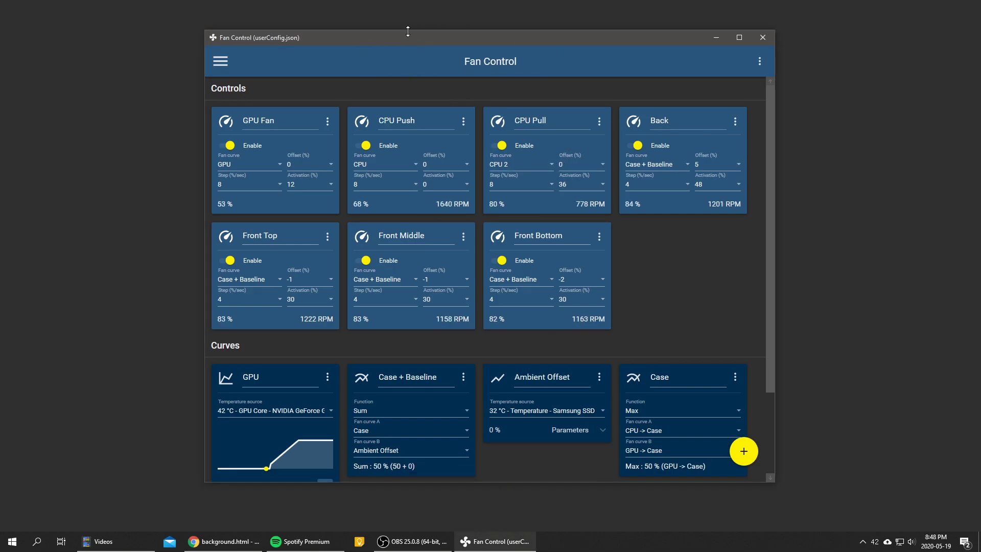
pyautogui.moveTo(400, 37)
pyautogui.mouseDown()
pyautogui.moveTo(384, 47)
pyautogui.moveTo(410, 48)
pyautogui.mouseUp()
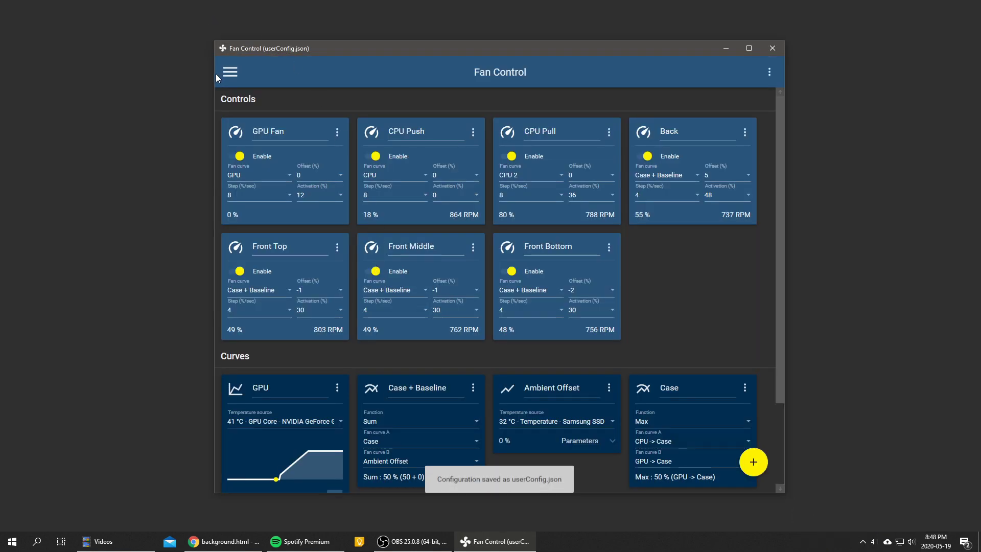
# - View the application settings for card hiding, startup, tray icon and theme, close them and nudge the window
pyautogui.click(228, 72)
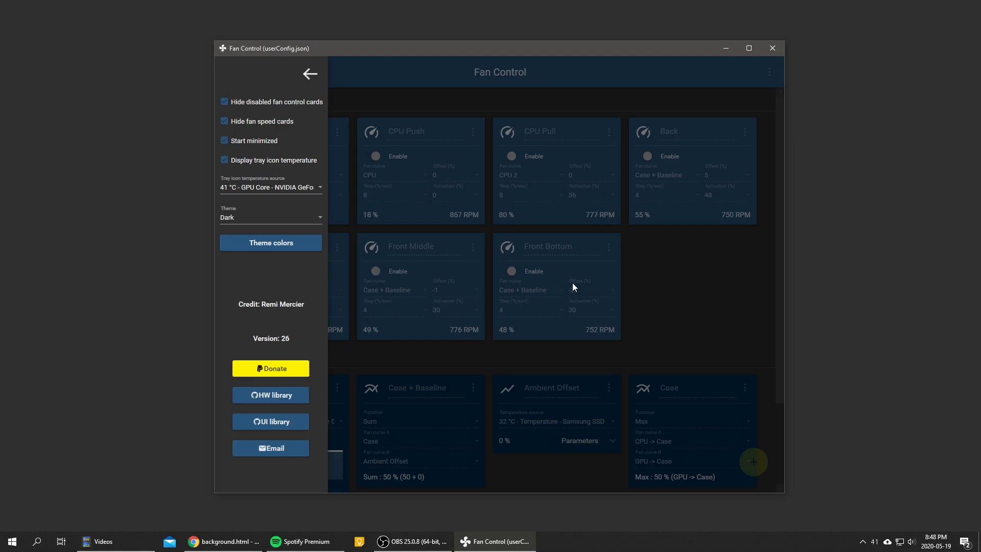
pyautogui.click(688, 298)
pyautogui.moveTo(351, 48); pyautogui.dragTo(350, 44)
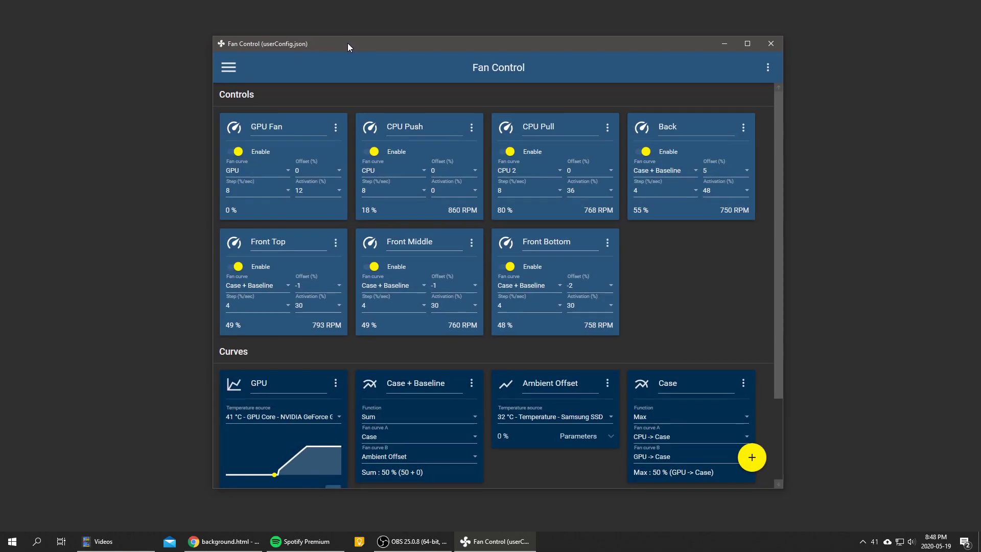